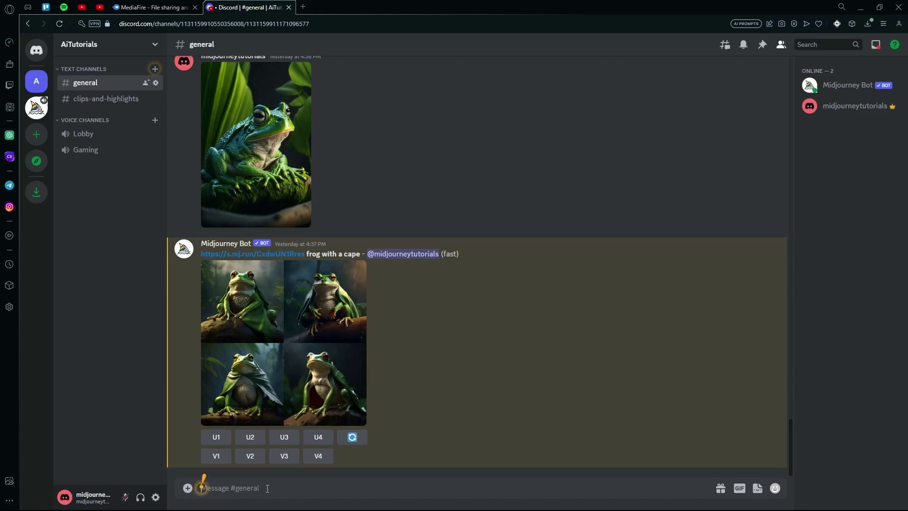
Generate a grid with /imagine for 'Person, tall, lean, silky hair, studio photography'.
type("/imagine")
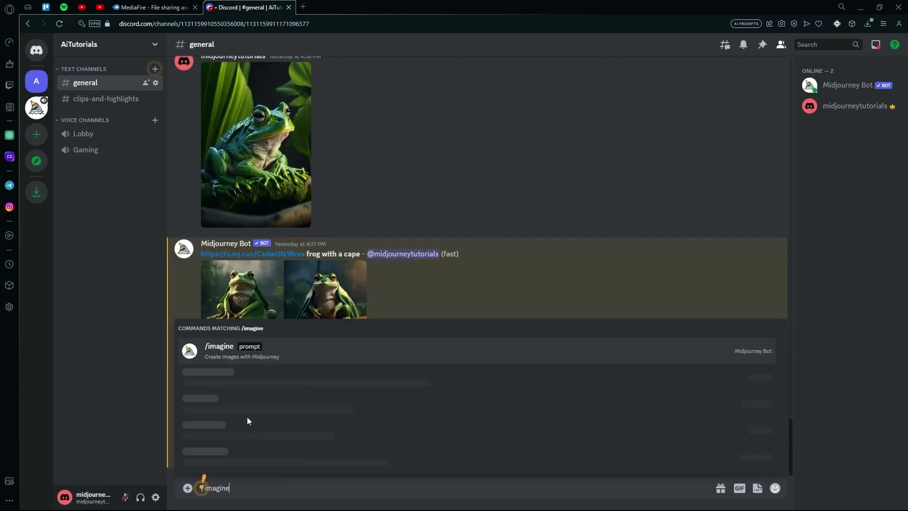
left_click(251, 454)
type("Per")
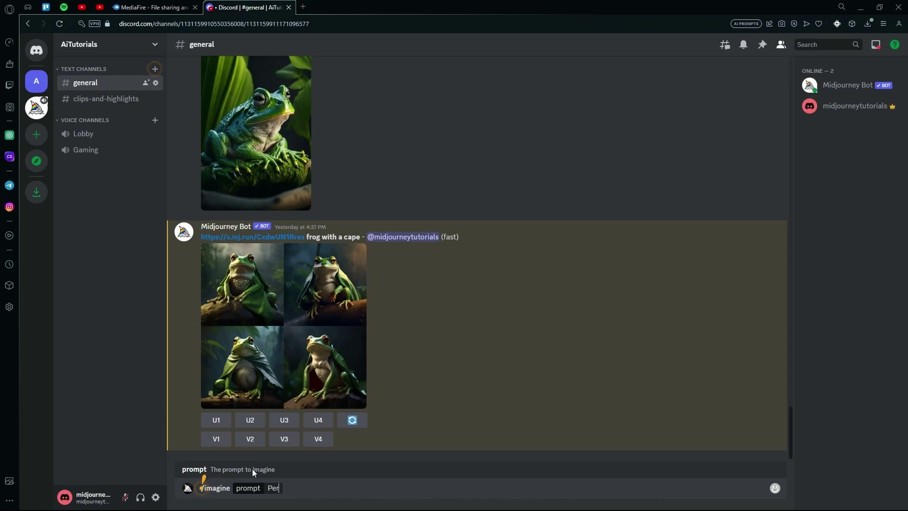
type("son, tall, lea")
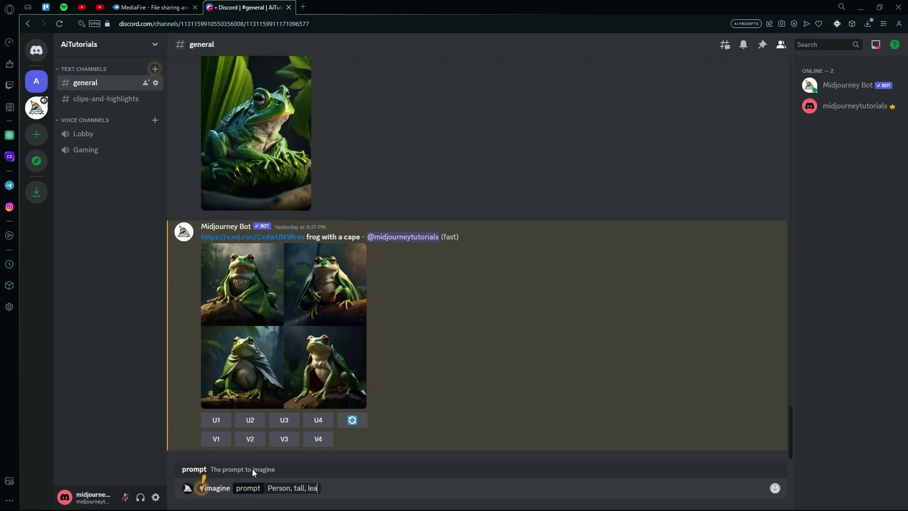
type("n, silky hair,")
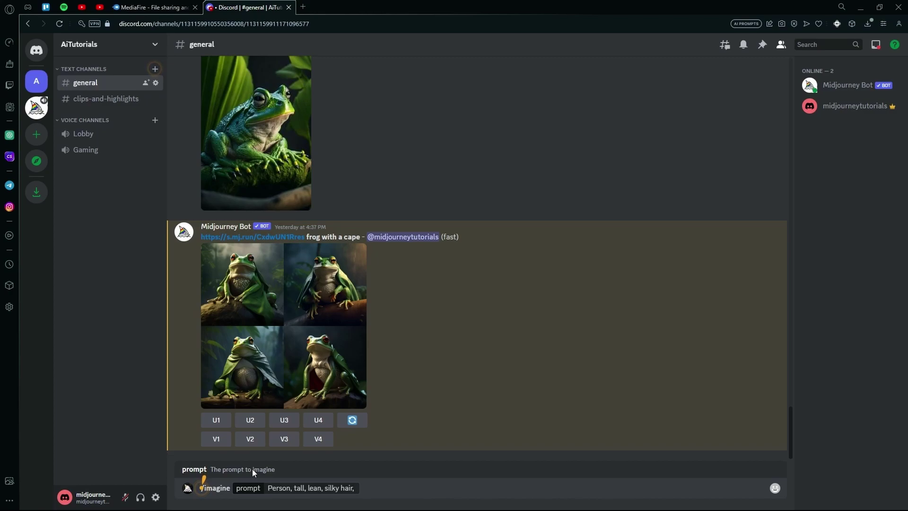
type(" studio photography")
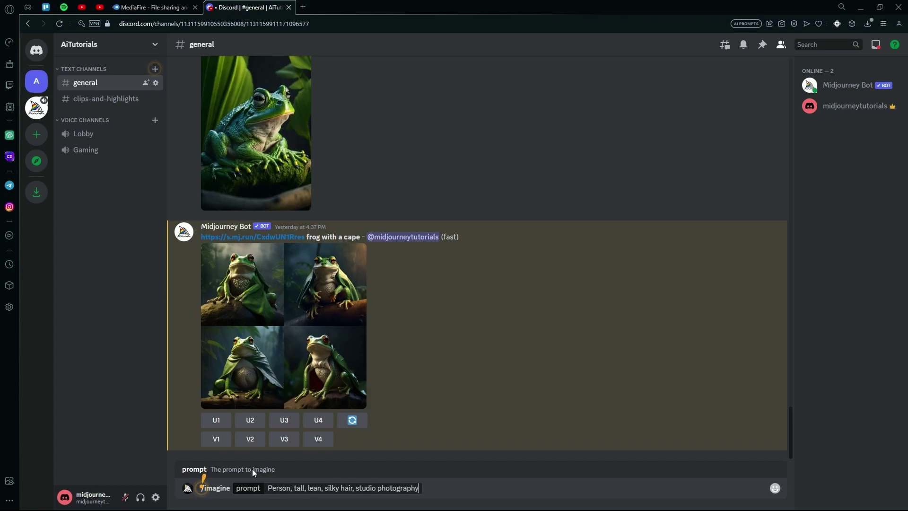
key("Return")
Generate a grid with /imagine for 'Neon city, floating cars, high pass bridges'.
type("/")
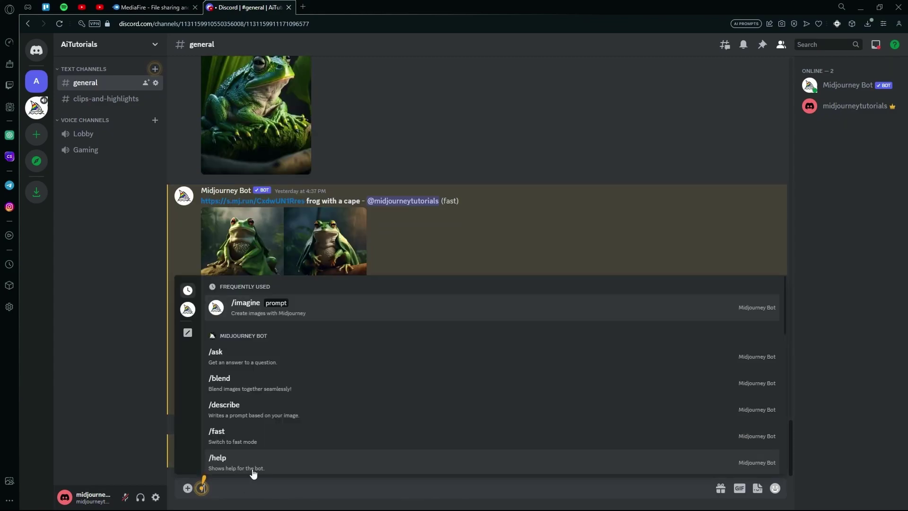
type("imagine")
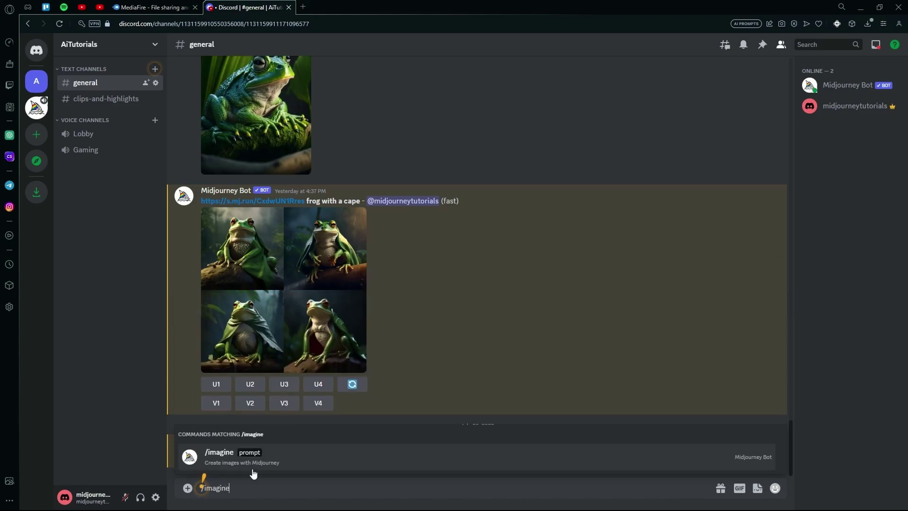
left_click(251, 468)
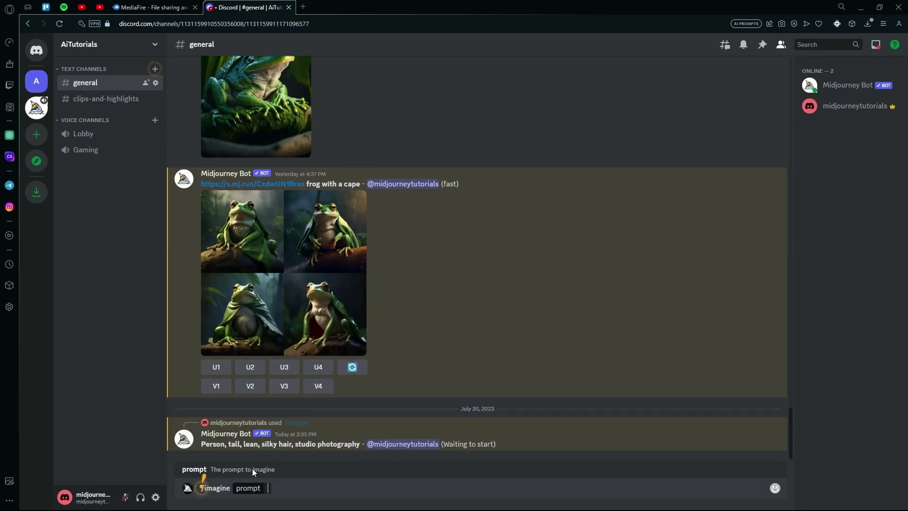
type("Neon, cit")
key("BackSpace")
key("BackSpace")
key("BackSpace")
key("BackSpace")
key("BackSpace")
type("city, floati")
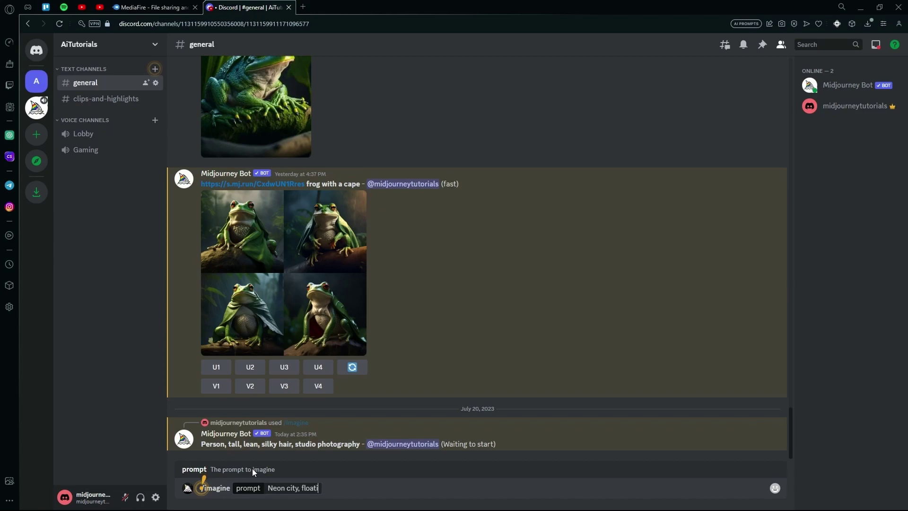
type("ng cars, hig")
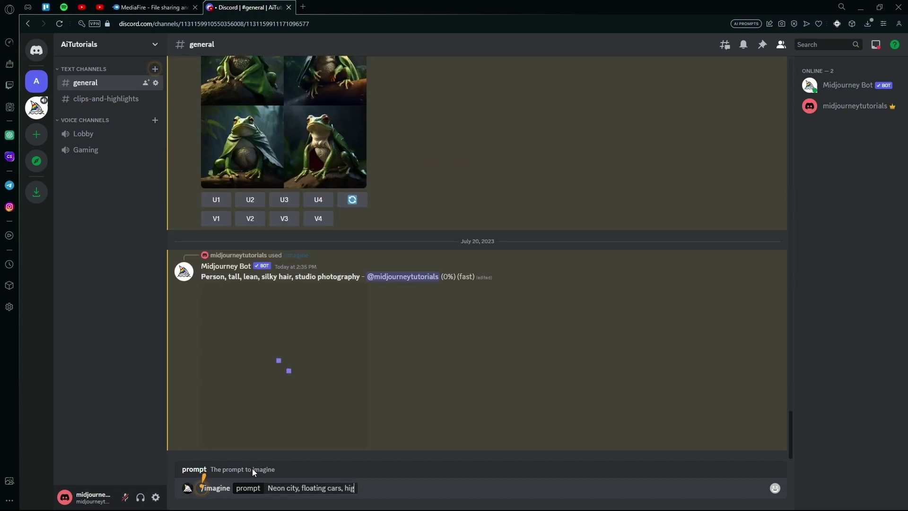
type("h pass bridge")
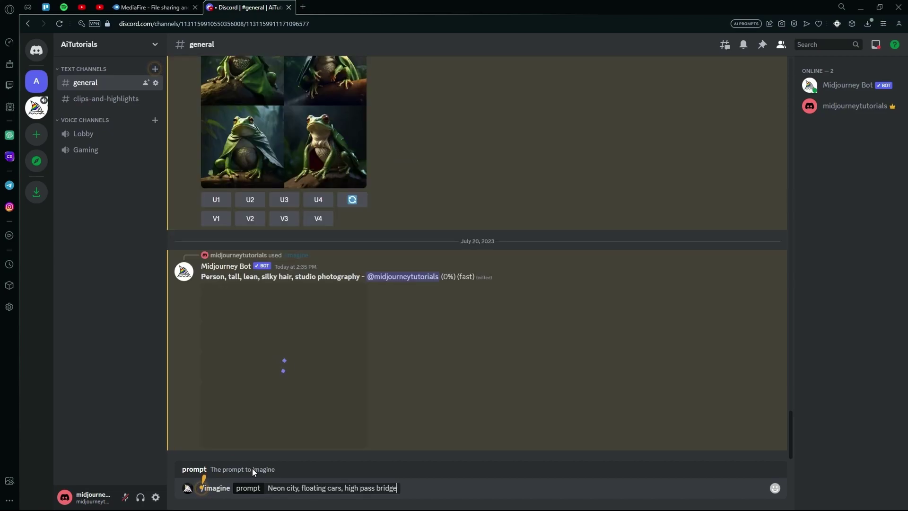
type("s")
key("Return")
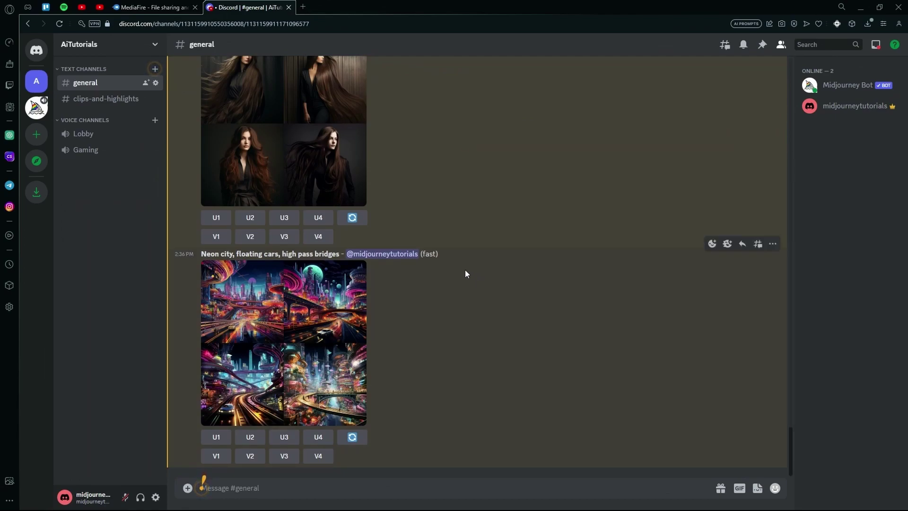
Upscale the fourth woman portrait and the second neon city image.
scroll(465, 273, "up", 1)
scroll(464, 274, "up", 2)
left_click(318, 265)
scroll(319, 283, "down", 2)
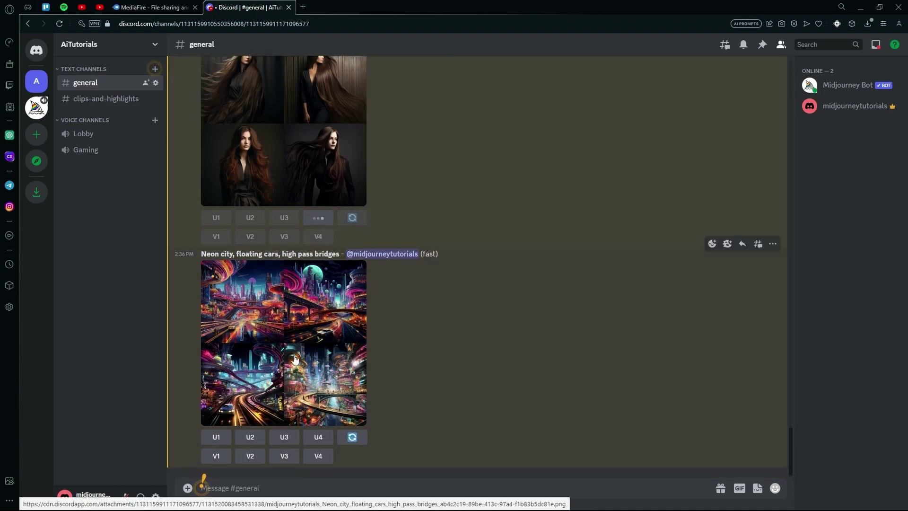
left_click(328, 344)
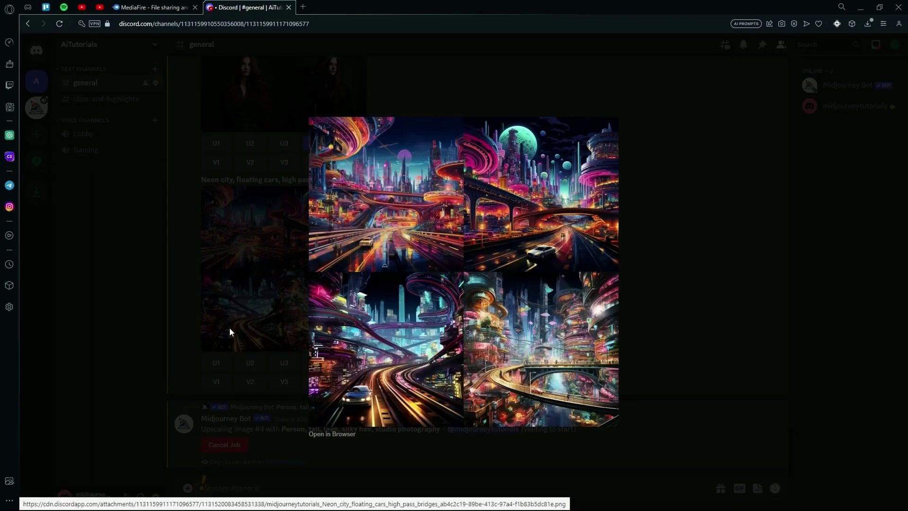
left_click(229, 327)
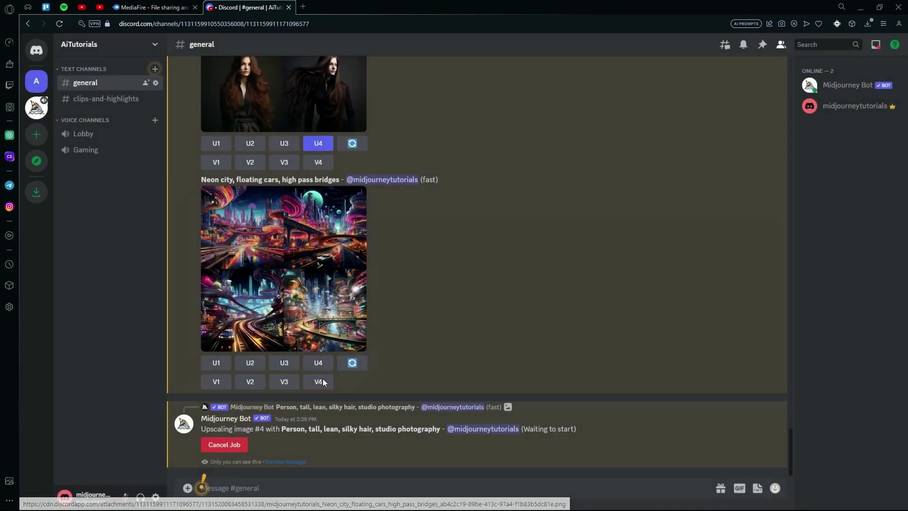
scroll(310, 395, "up", 5)
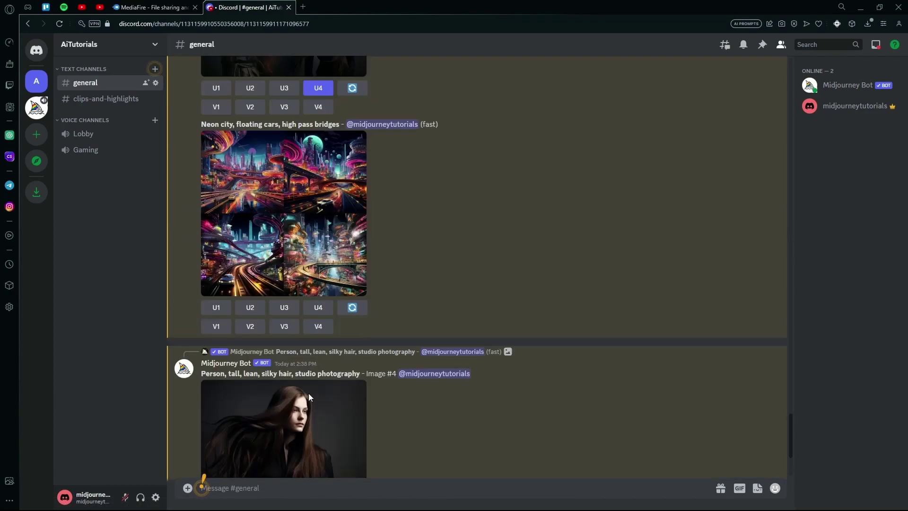
left_click(258, 393)
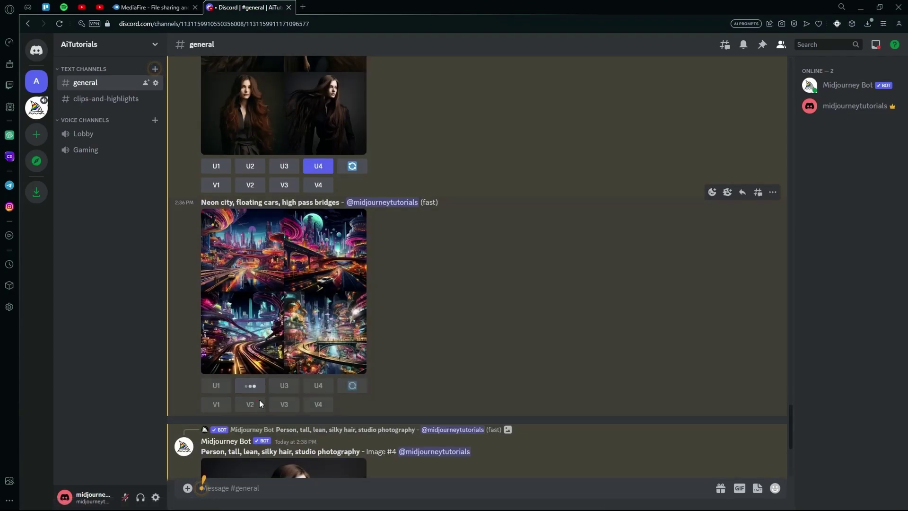
scroll(259, 399, "down", 5)
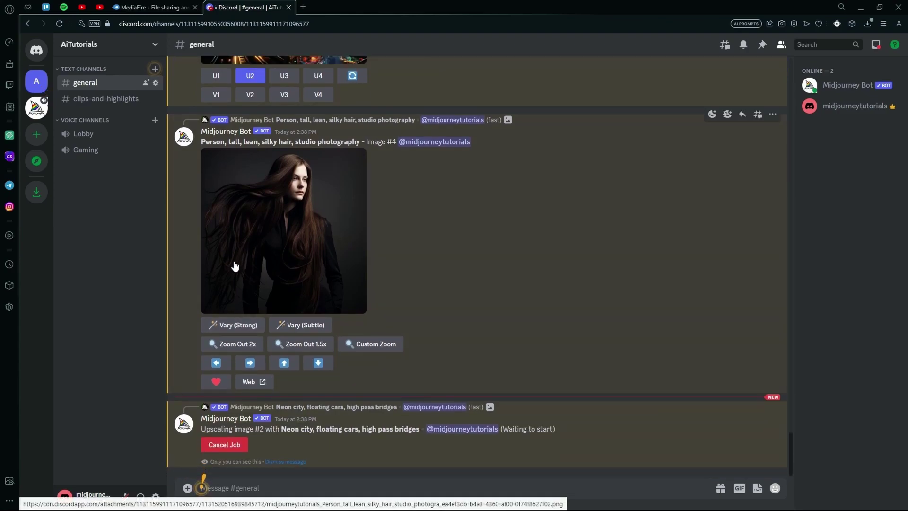
Save the upscaled woman portrait as a PNG in the Resources folder.
left_click(266, 221)
right_click(423, 231)
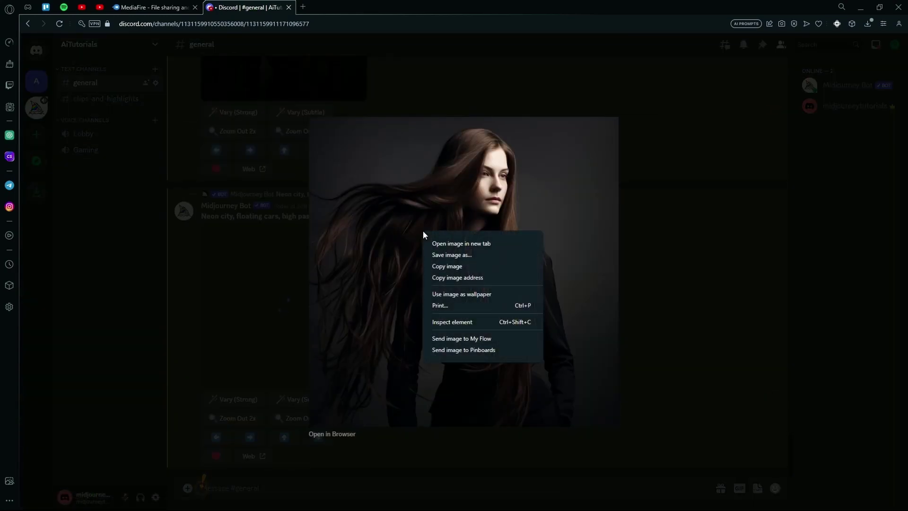
left_click(436, 255)
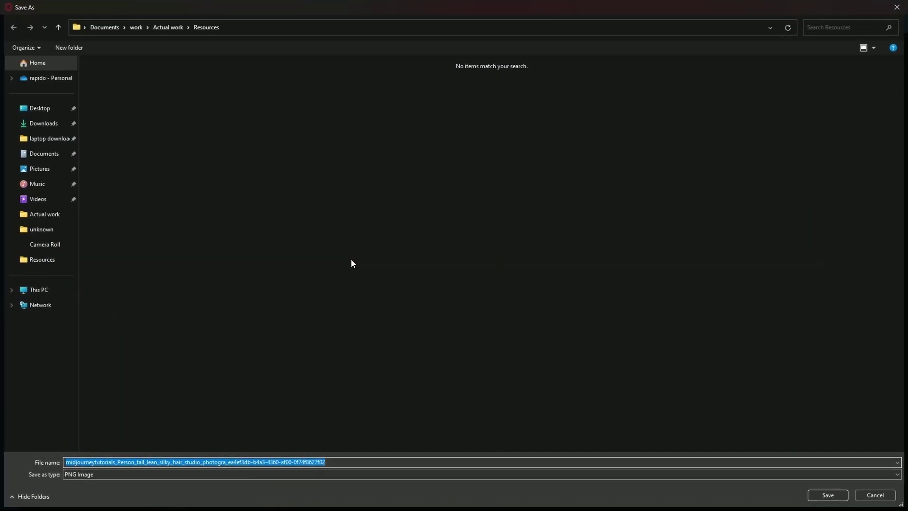
left_click(822, 494)
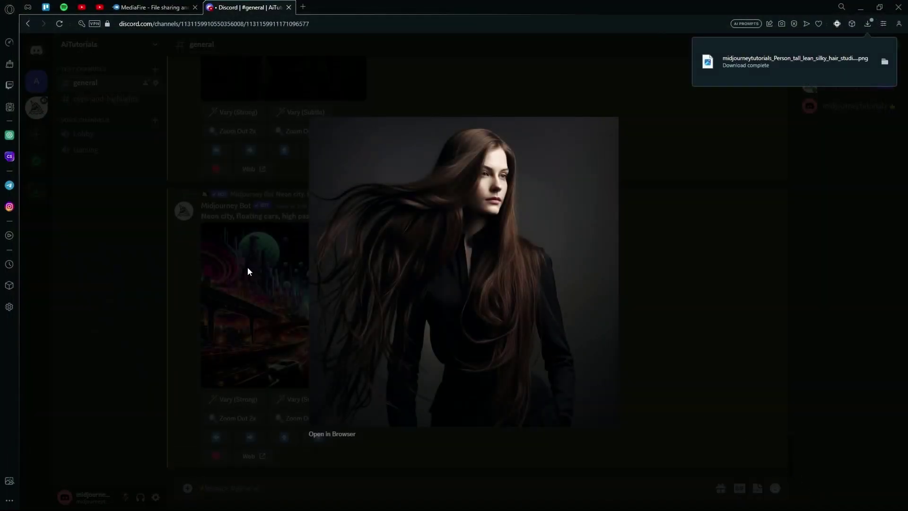
left_click(248, 267)
Save the upscaled Neon city image as a PNG in the Resources folder.
left_click(299, 287)
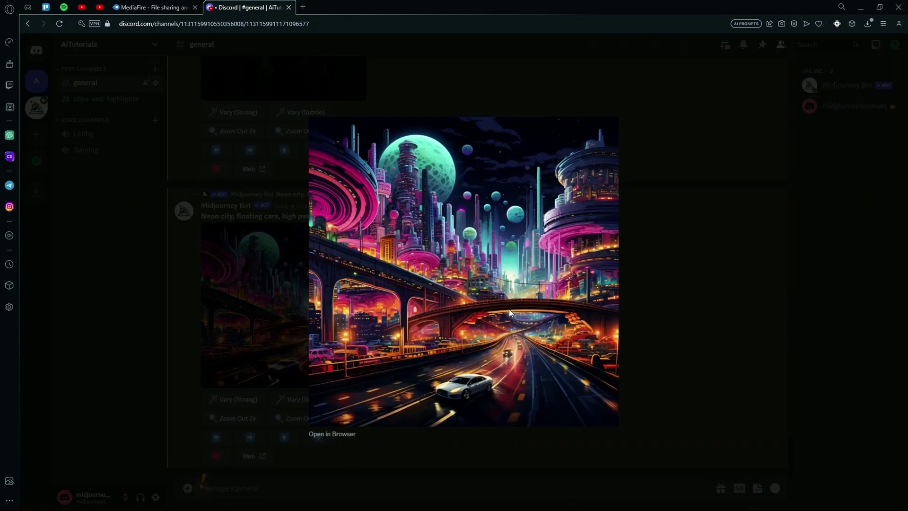
right_click(475, 306)
left_click(512, 325)
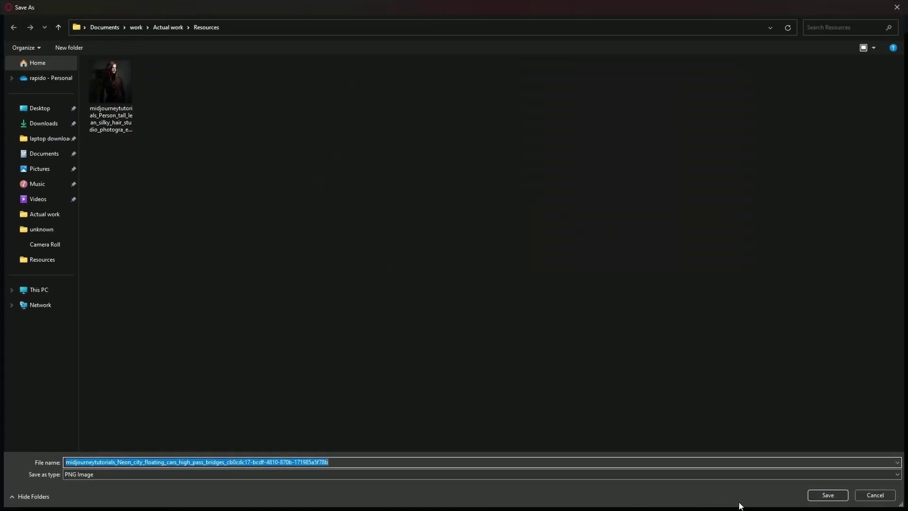
left_click(811, 496)
left_click(653, 317)
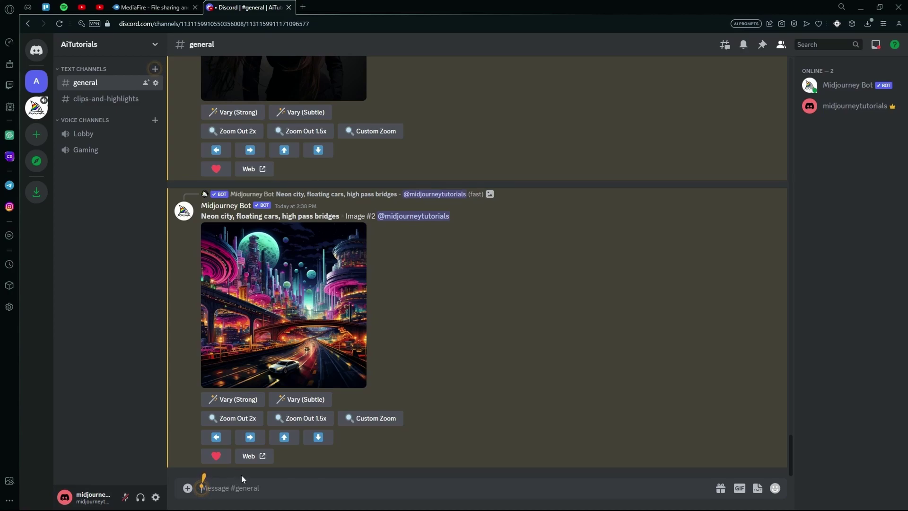
Start a /blend and attach the Neon city image from Resources as image1.
type("/")
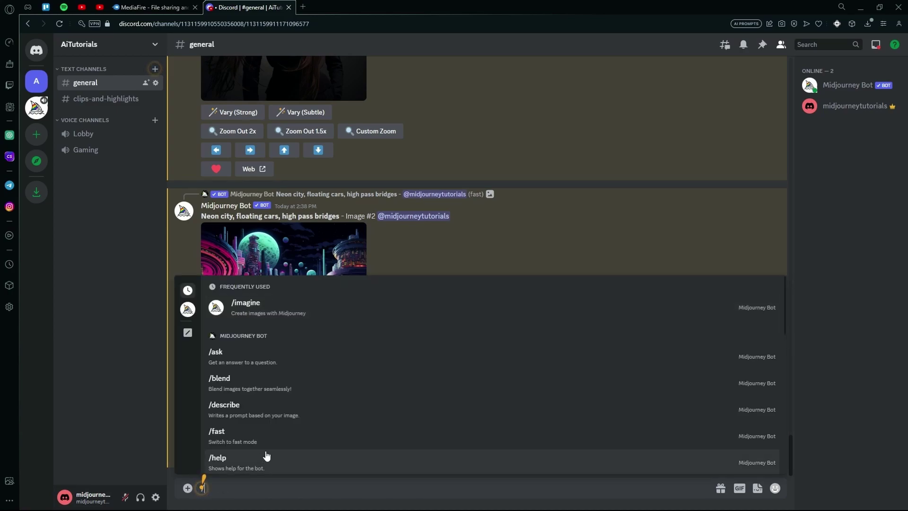
left_click(269, 378)
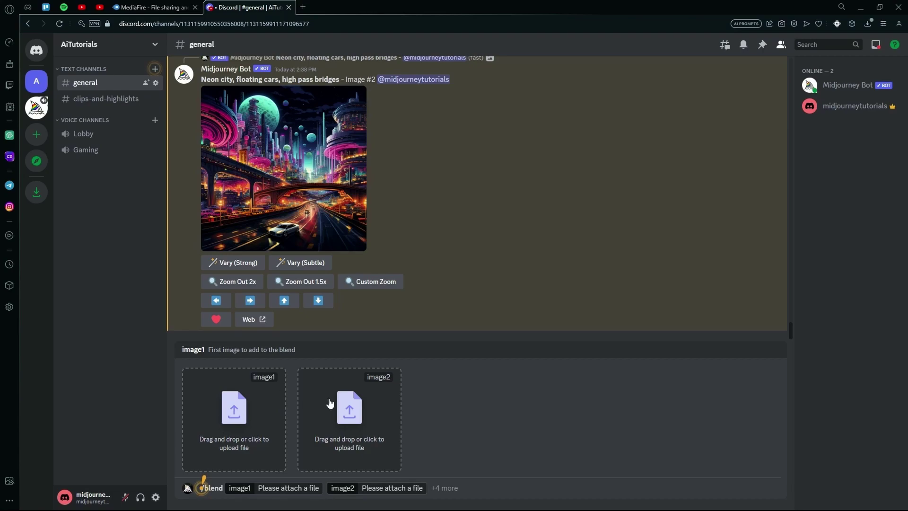
left_click(246, 398)
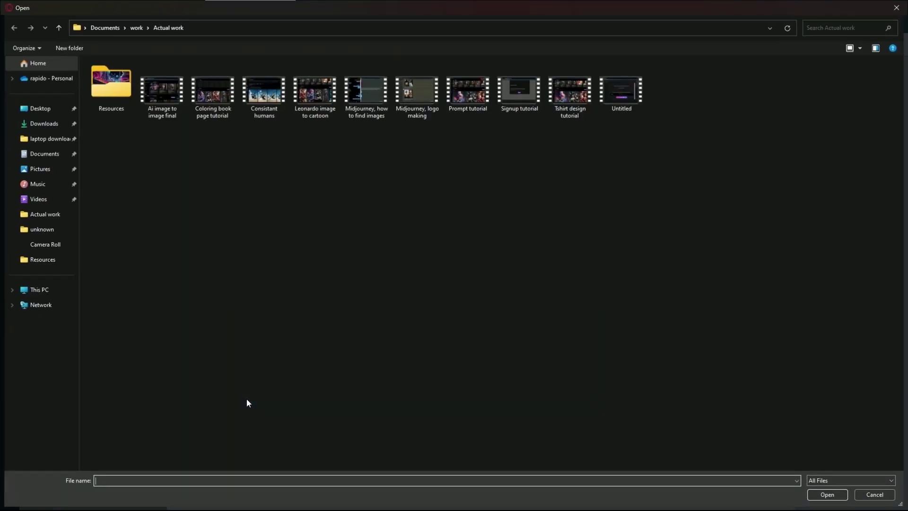
double_click(107, 97)
left_click(372, 110)
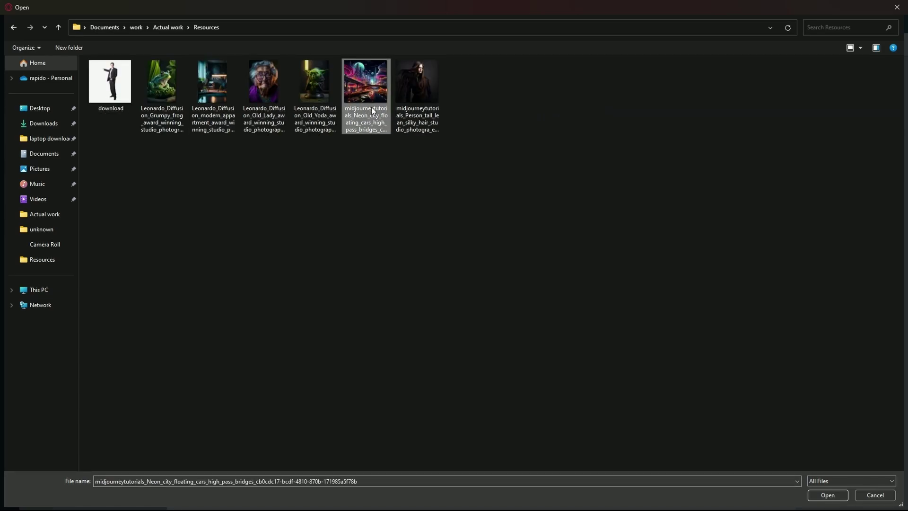
left_click(828, 495)
Attach the woman portrait as image2, drop the empty third slot, and send the blend.
left_click(369, 404)
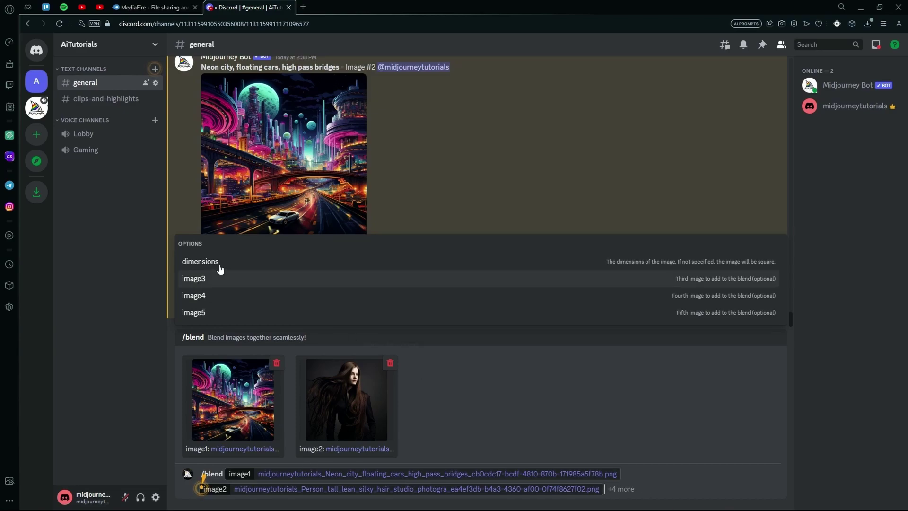
left_click(244, 279)
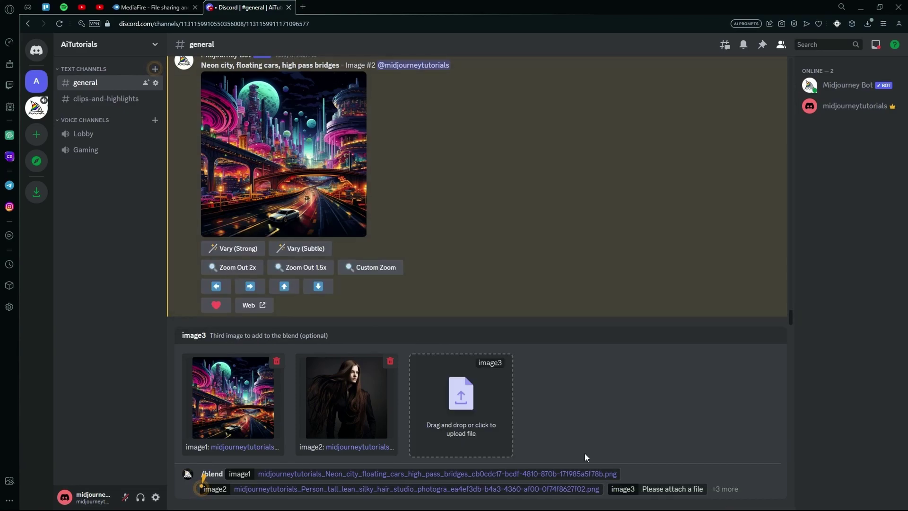
left_click(714, 489)
key("BackSpace")
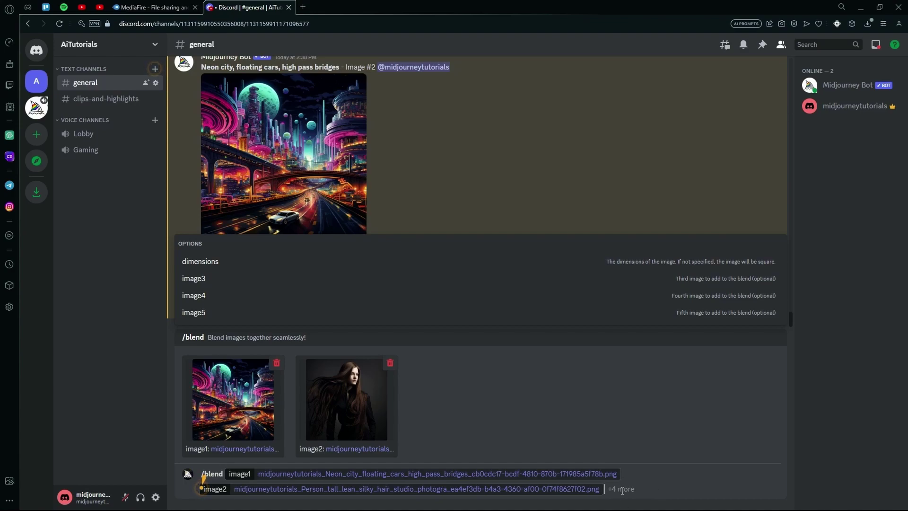
key("Return")
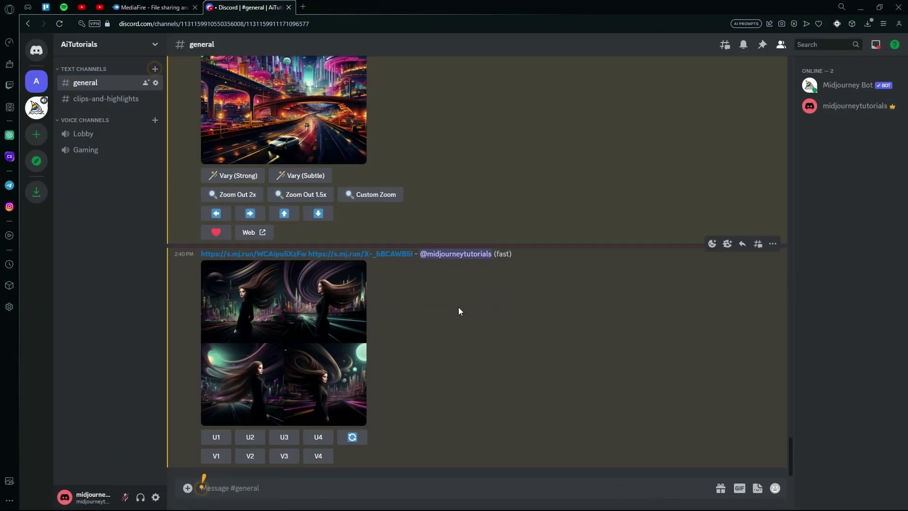
left_click(322, 296)
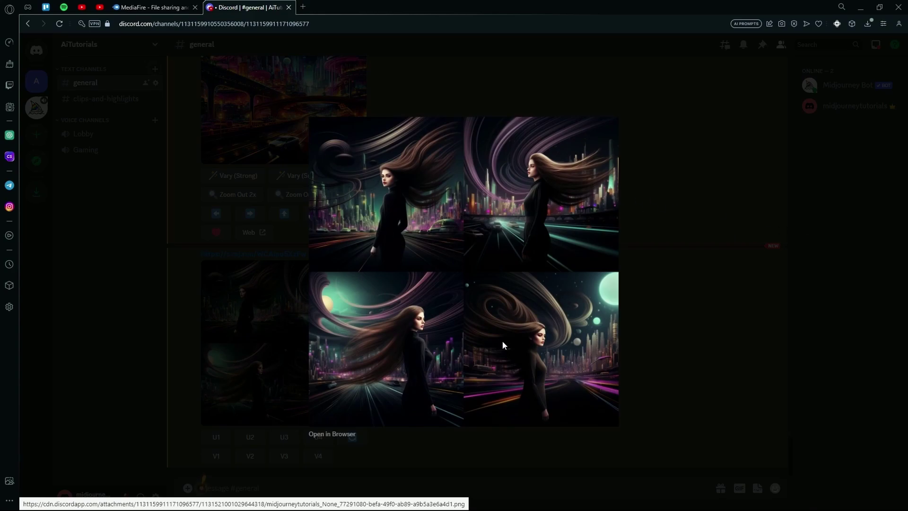
Request strong variations of the fourth blend image (V4) and wait for the grid.
left_click(251, 287)
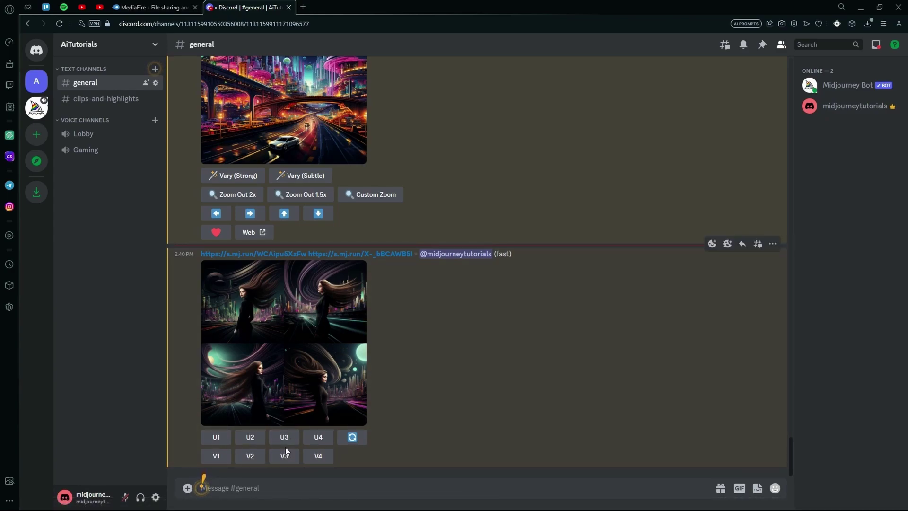
left_click(319, 456)
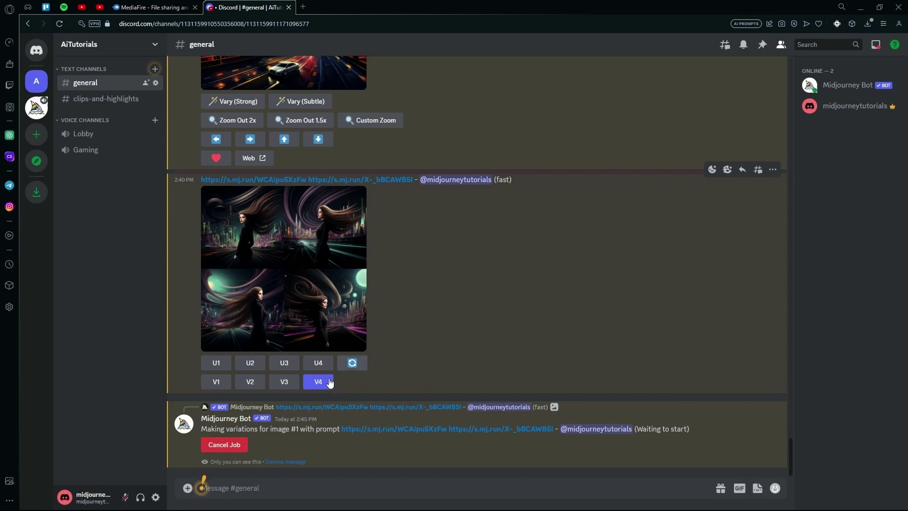
scroll(348, 364, "up", 5)
scroll(346, 368, "down", 5)
scroll(349, 370, "up", 2)
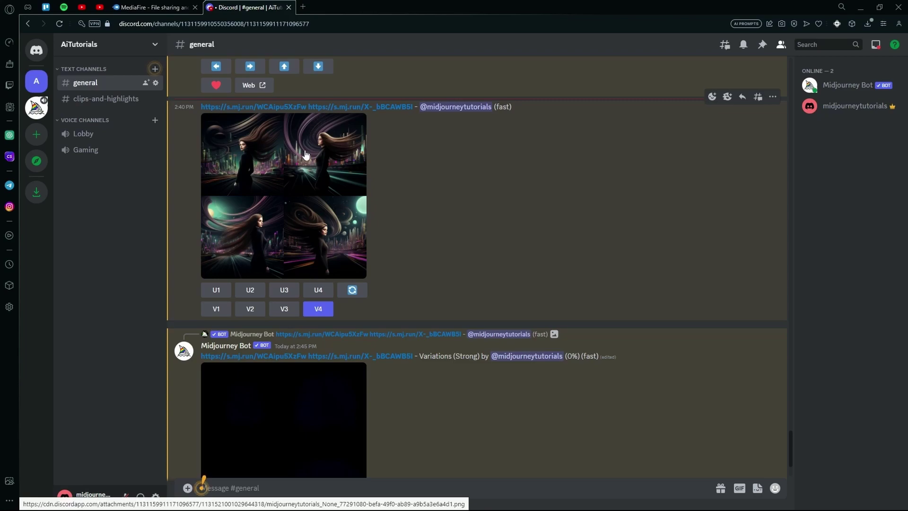
scroll(294, 285, "down", 2)
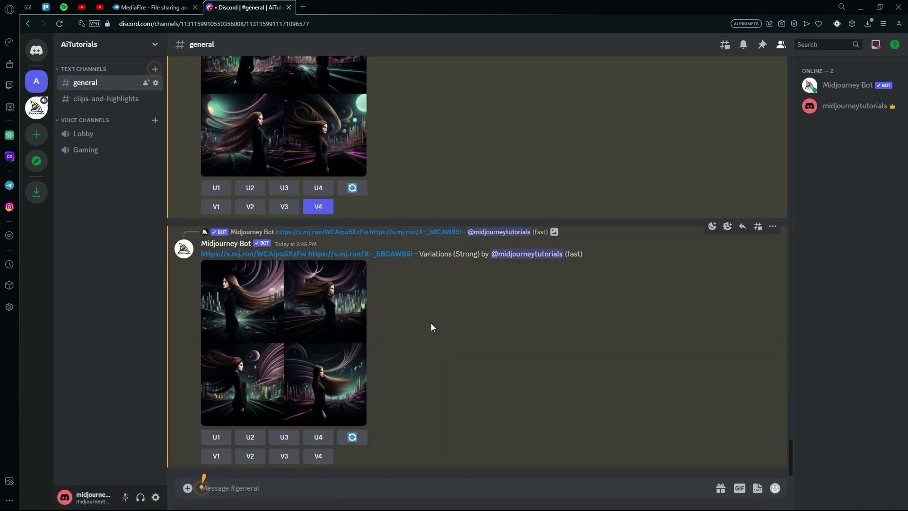
Upscale the fourth strong-variation image and cancel the pending variations job.
left_click(304, 375)
left_click(228, 348)
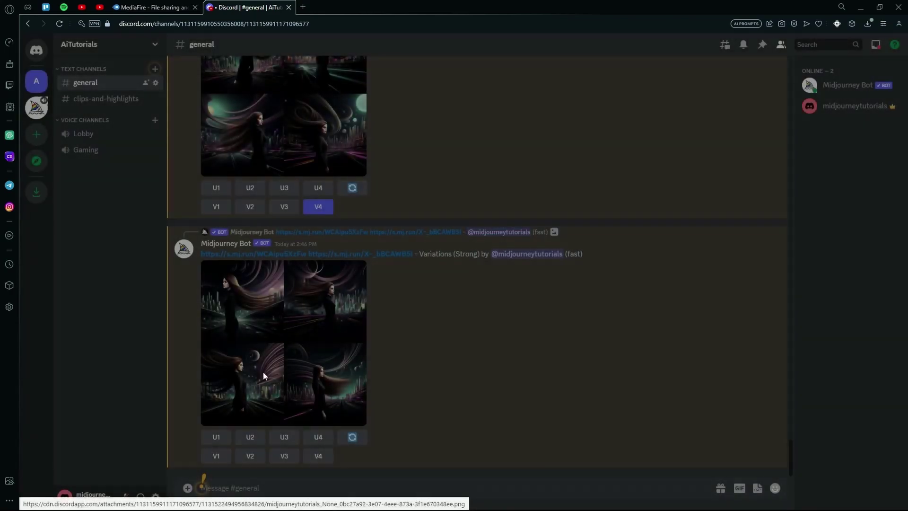
left_click(324, 456)
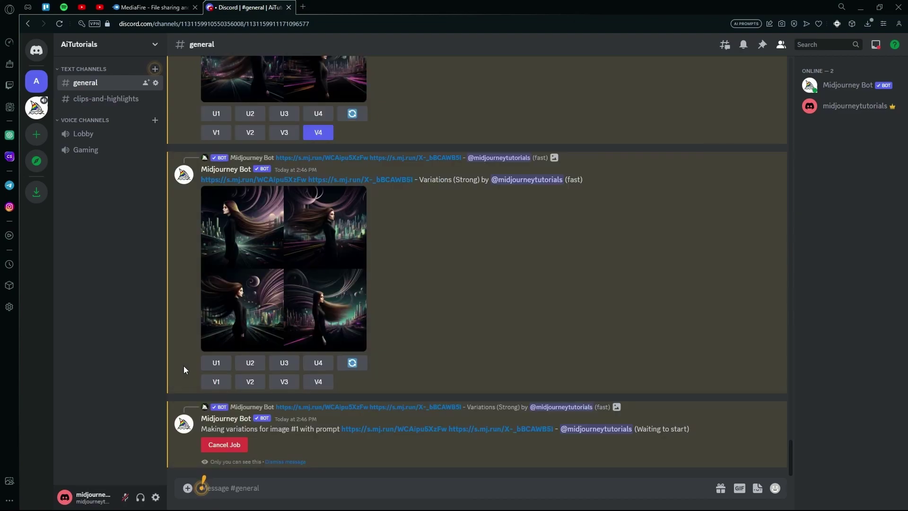
left_click(318, 362)
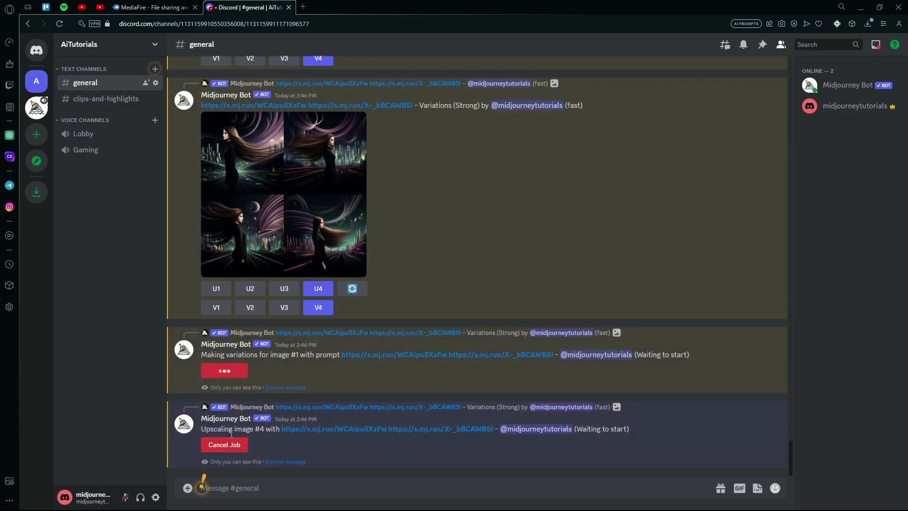
left_click(224, 371)
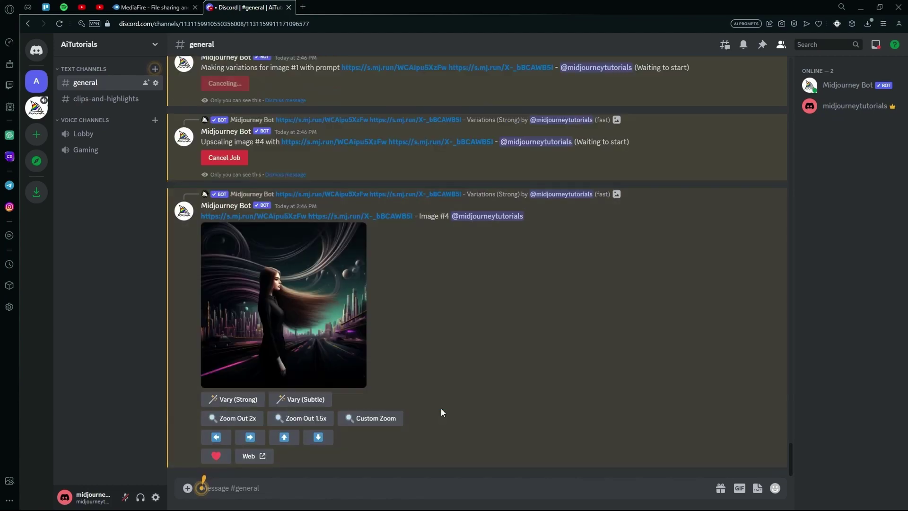
Save the upscaled woman-city image as a PNG in the Resources folder.
left_click(300, 307)
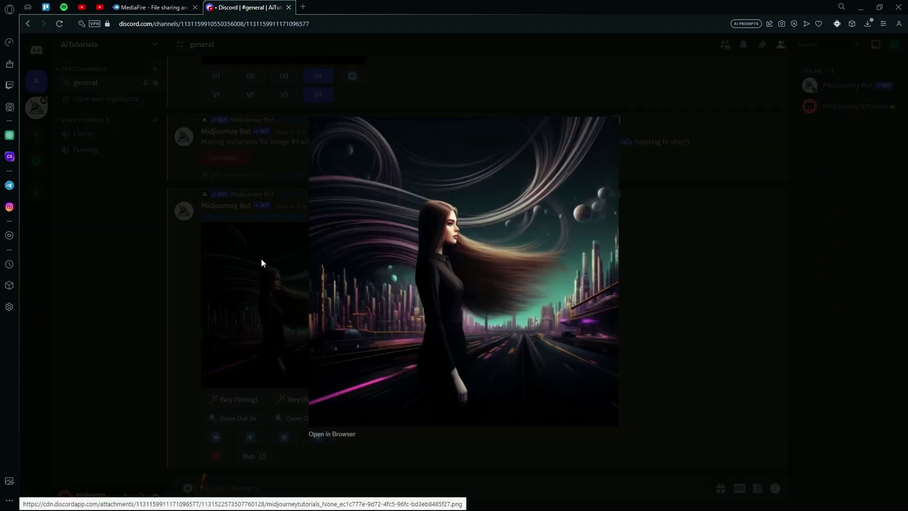
left_click(261, 259)
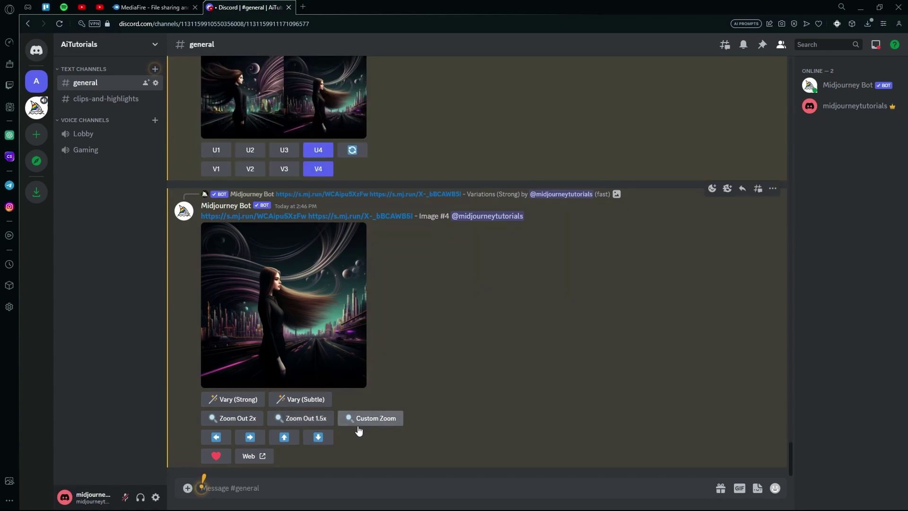
left_click(337, 322)
right_click(491, 256)
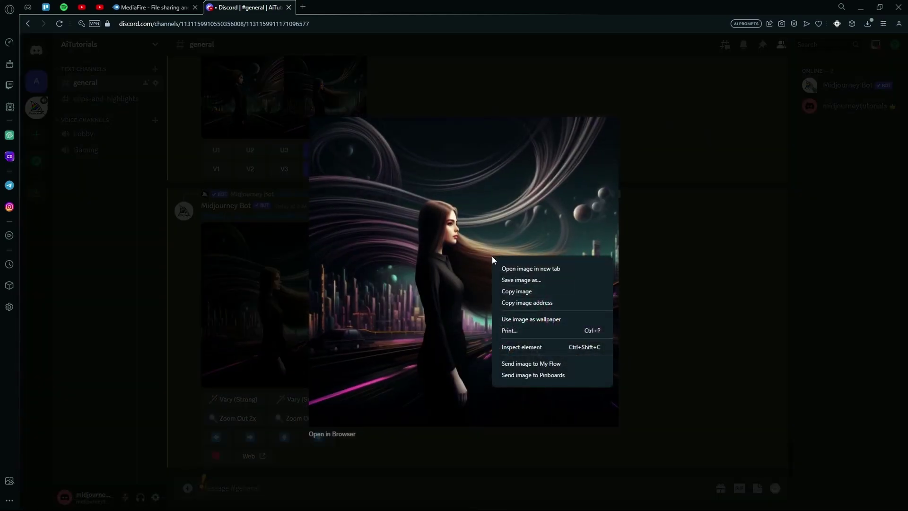
left_click(520, 280)
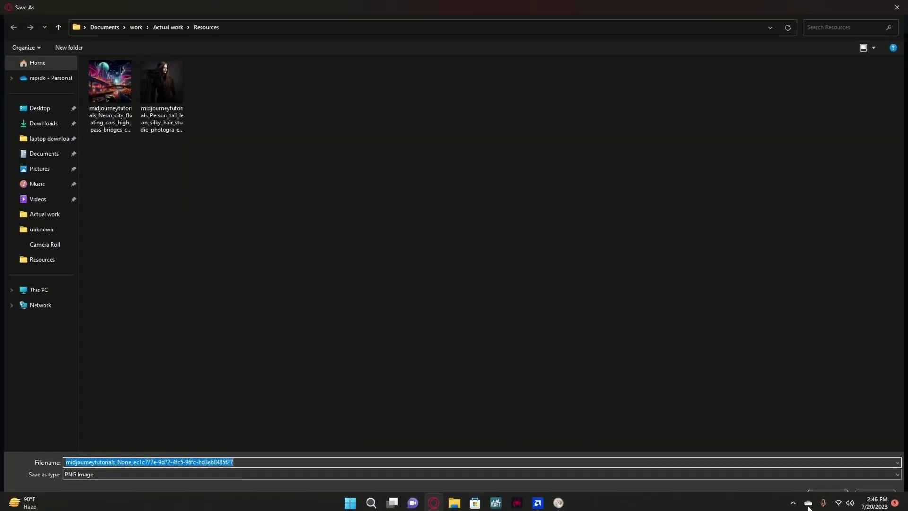
left_click(825, 495)
Start a /blend with Portrait dimensions and browse Resources for image1.
left_click(475, 433)
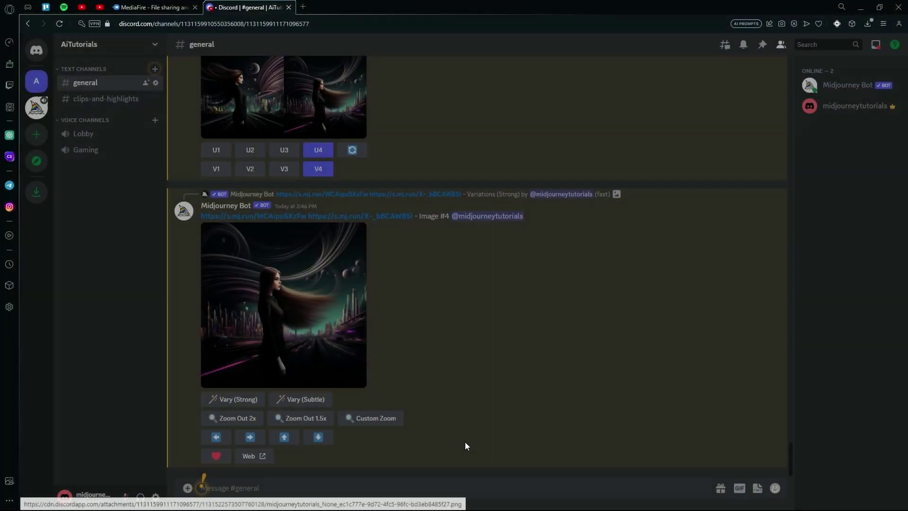
type("/blend")
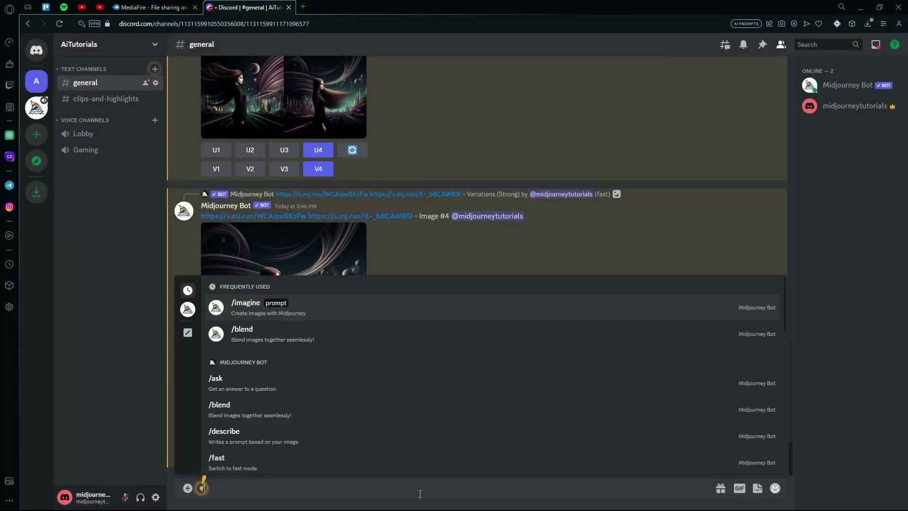
left_click(358, 444)
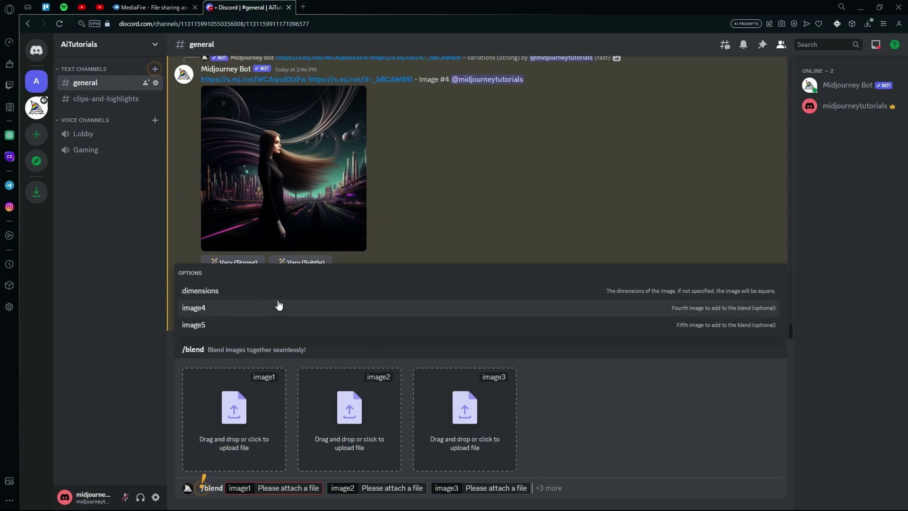
left_click(216, 297)
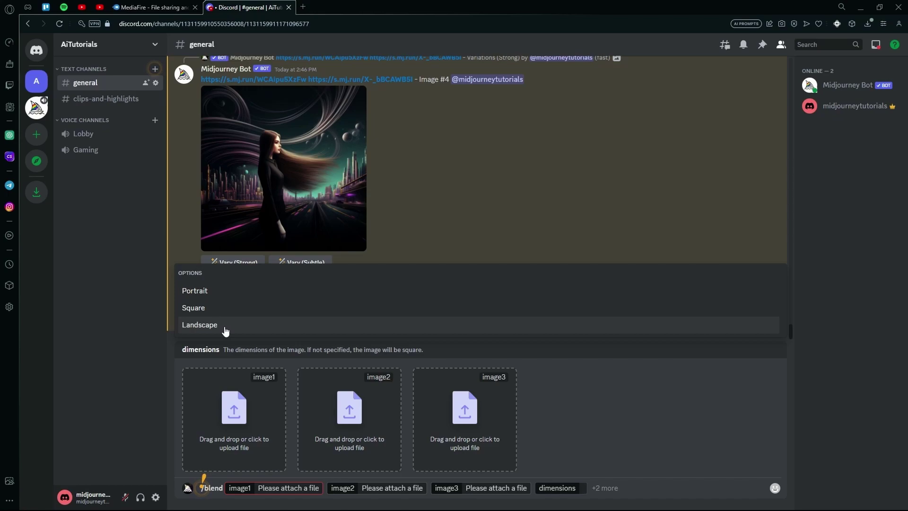
left_click(230, 291)
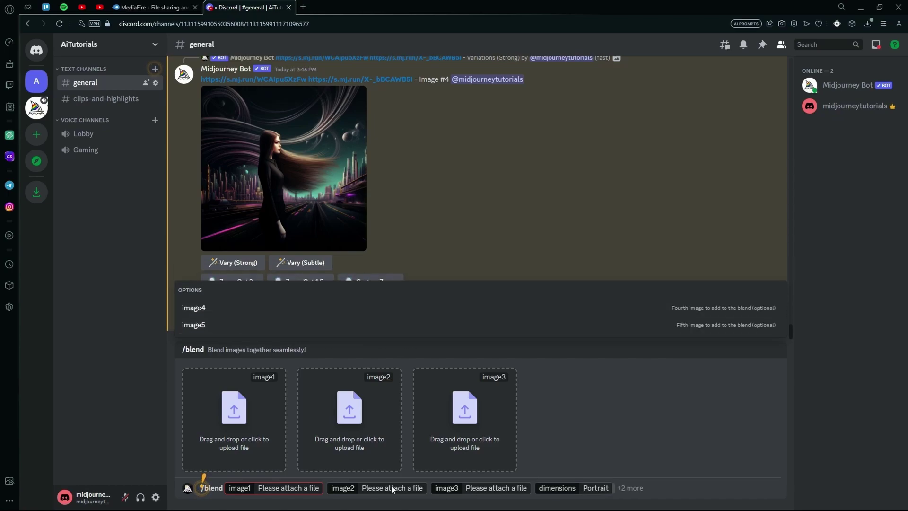
left_click(249, 408)
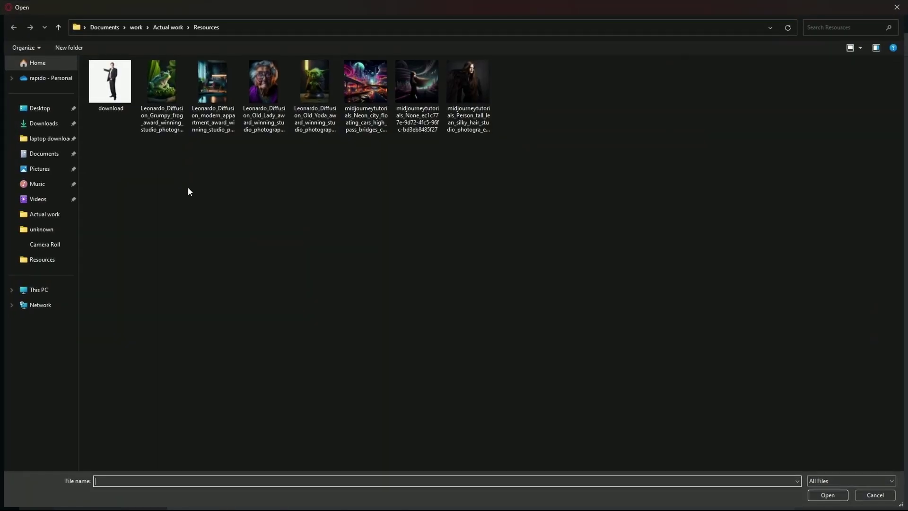
Attach the saved woman-city image as image1 and Grumpy_frog as image2.
left_click(172, 82)
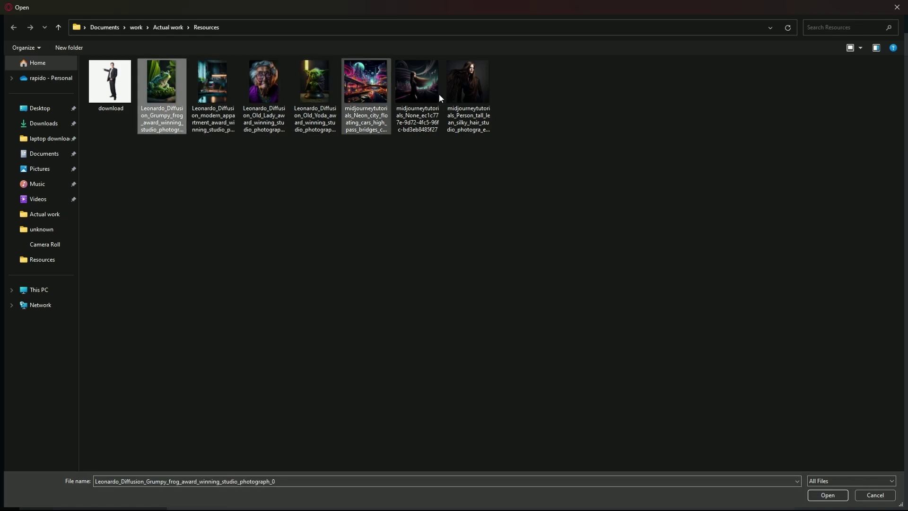
left_click(429, 101)
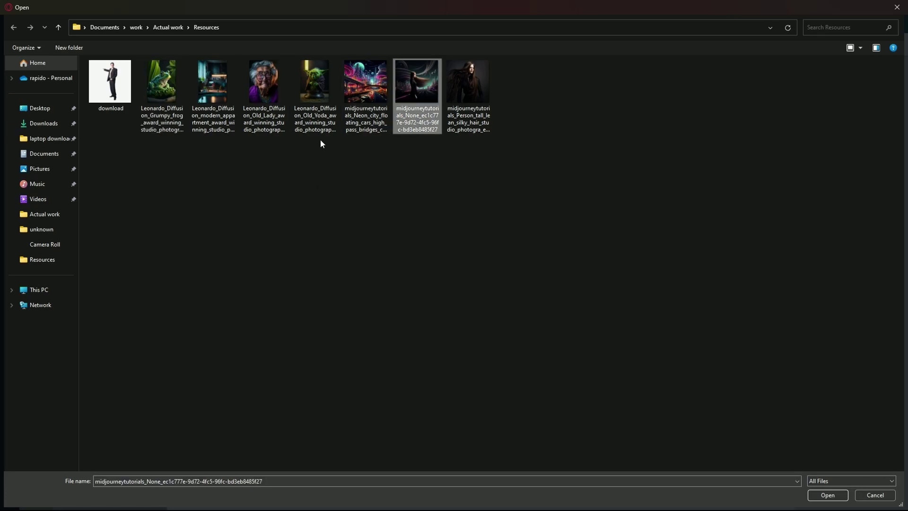
left_click(827, 495)
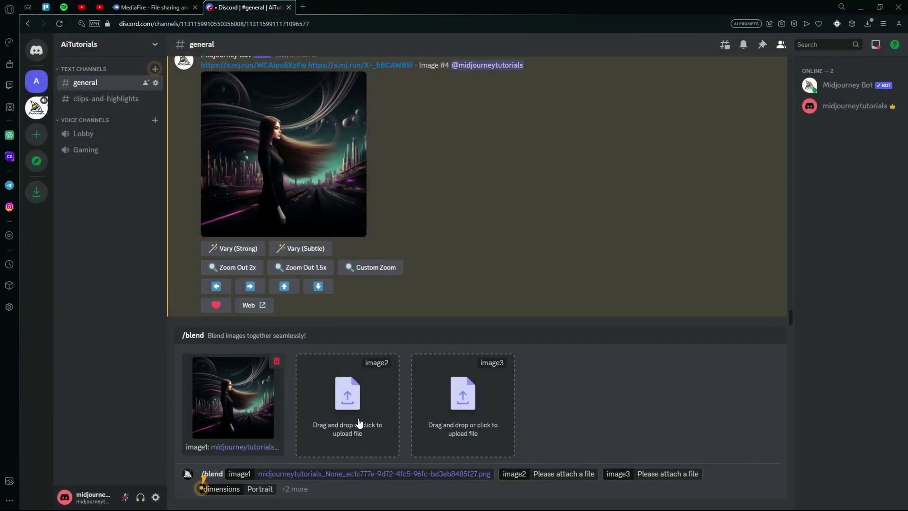
left_click(360, 424)
left_click(174, 91)
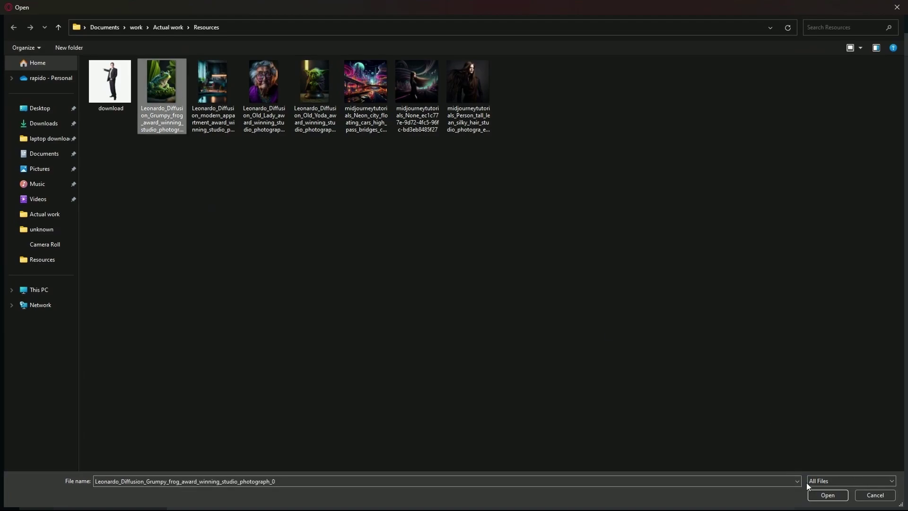
left_click(826, 494)
Attach modern_appartment as image3 and send the three-image Portrait blend.
left_click(464, 371)
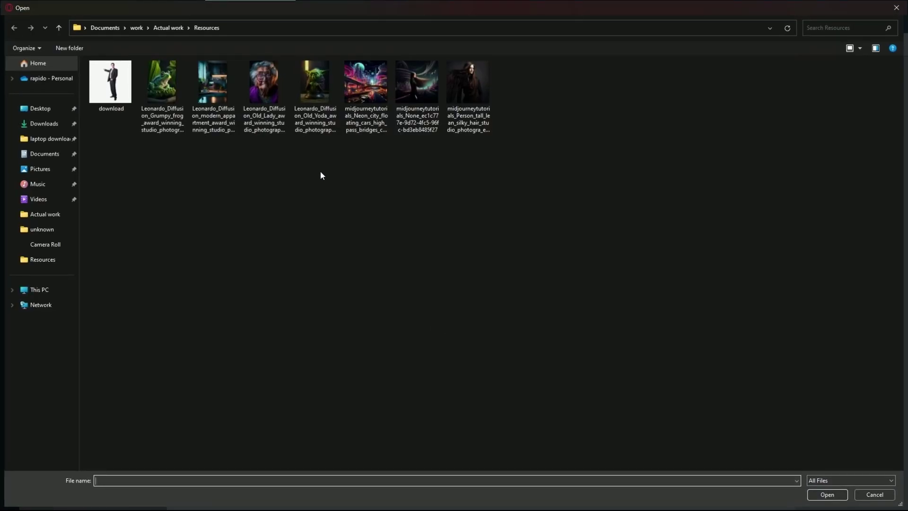
left_click(175, 88)
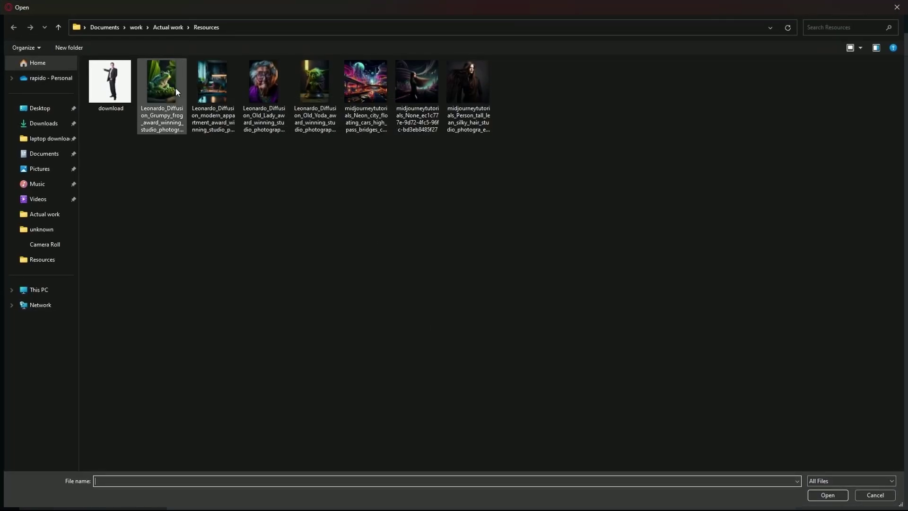
left_click(200, 100)
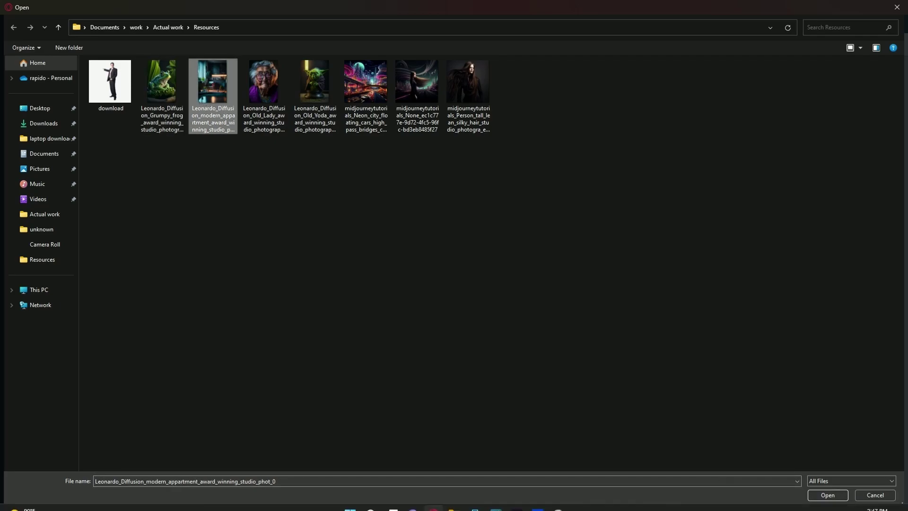
left_click(826, 495)
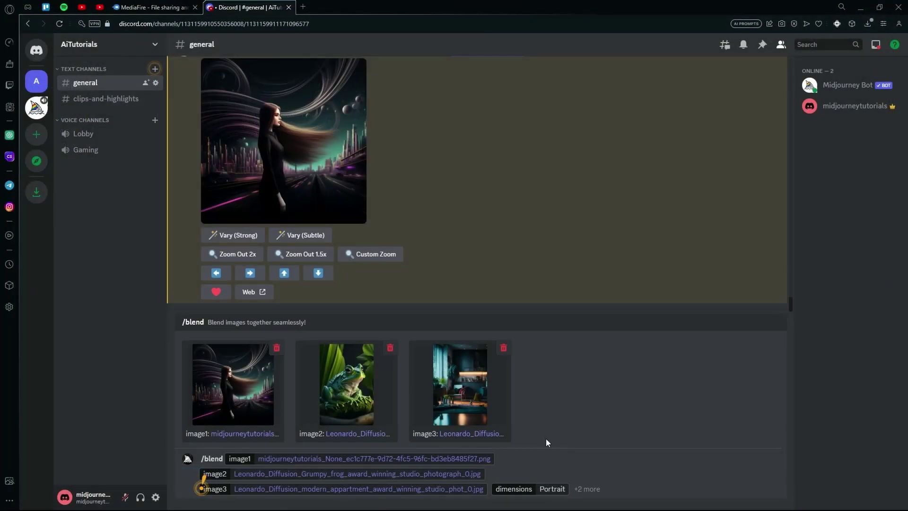
left_click(586, 489)
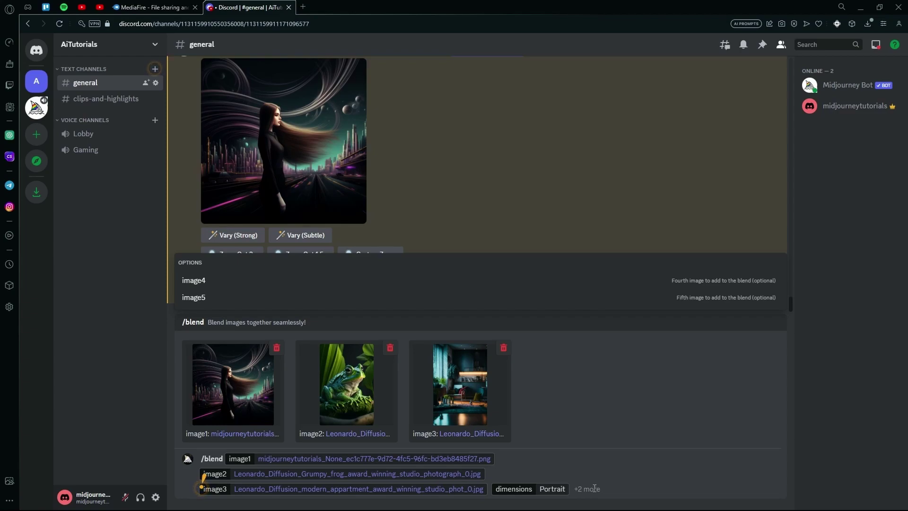
key("Return")
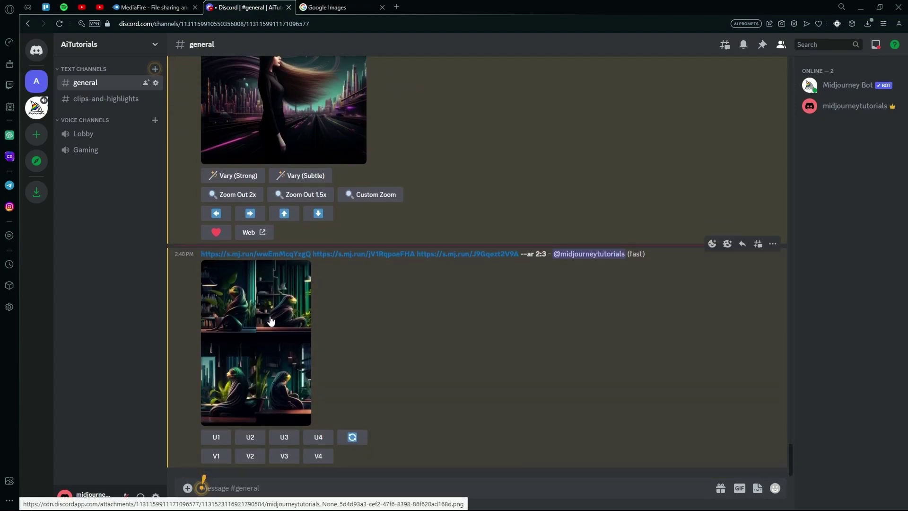
Inspect the 2:3 grid of frog figures in the plant-filled apartment at full size.
left_click(303, 338)
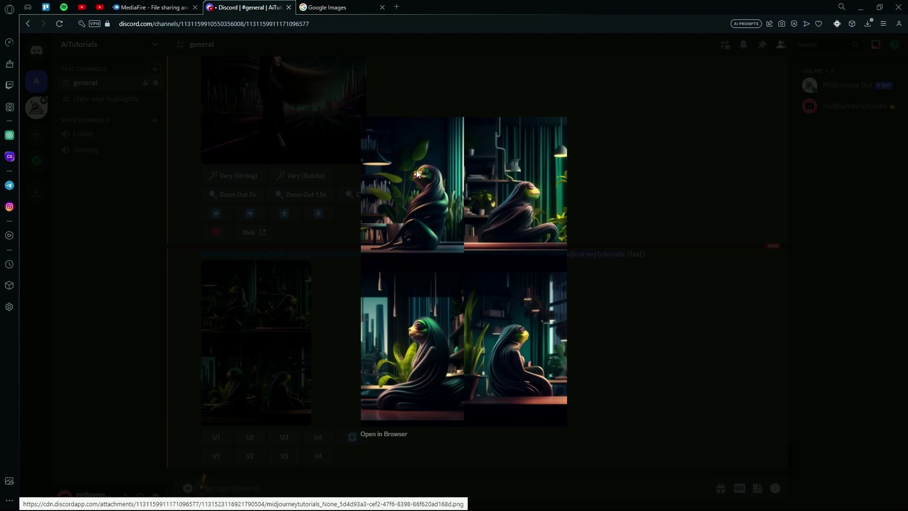
left_click(597, 245)
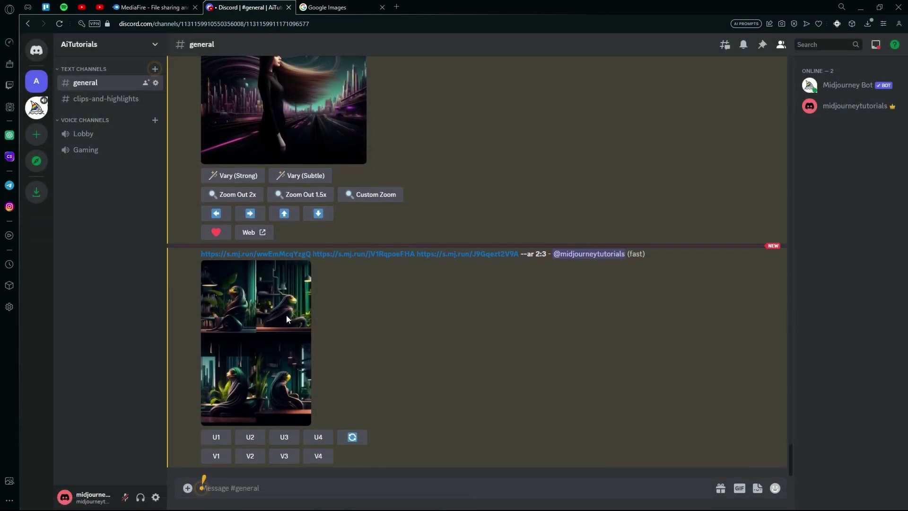
left_click(282, 327)
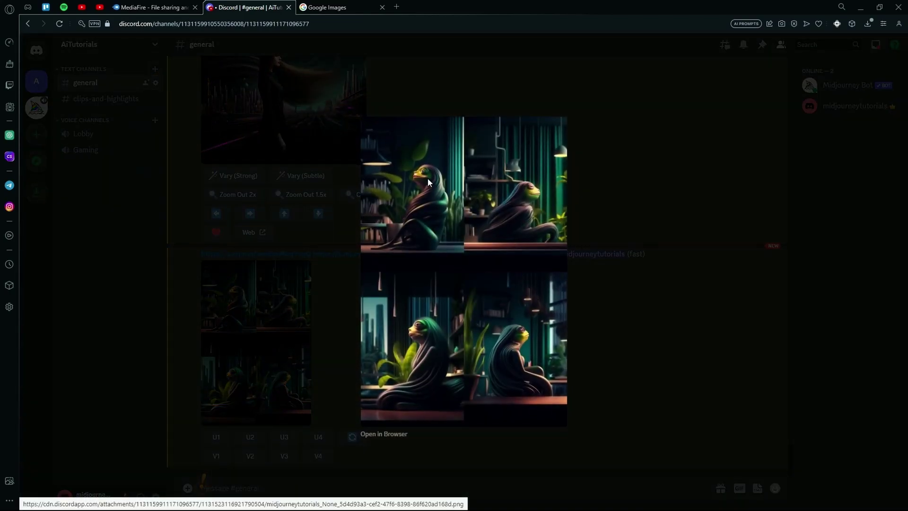
left_click(680, 198)
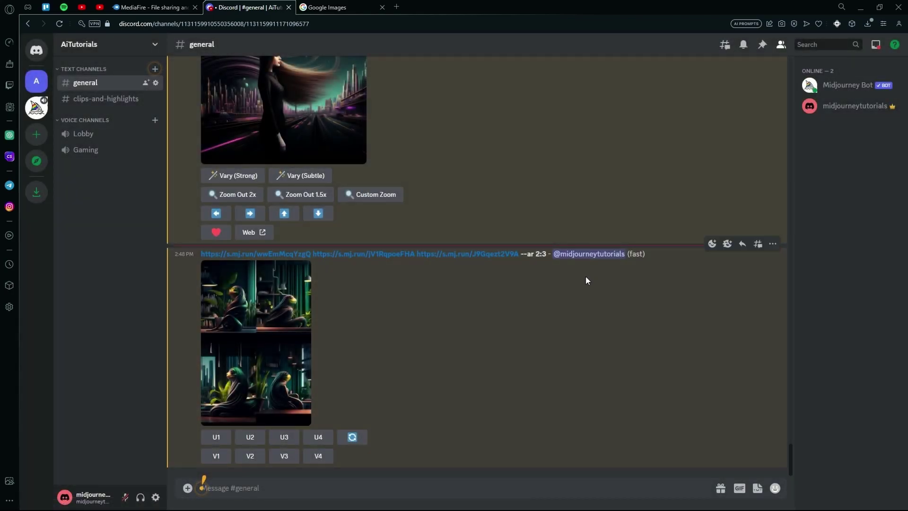